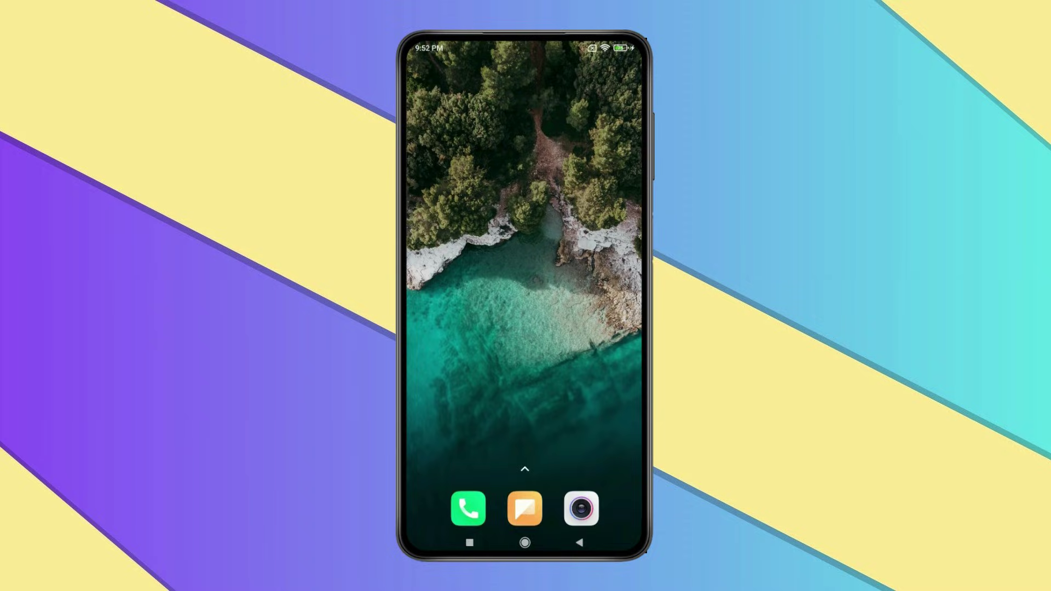
left_click_drag(525, 493, 524, 247)
scroll(524, 305, "down", 5)
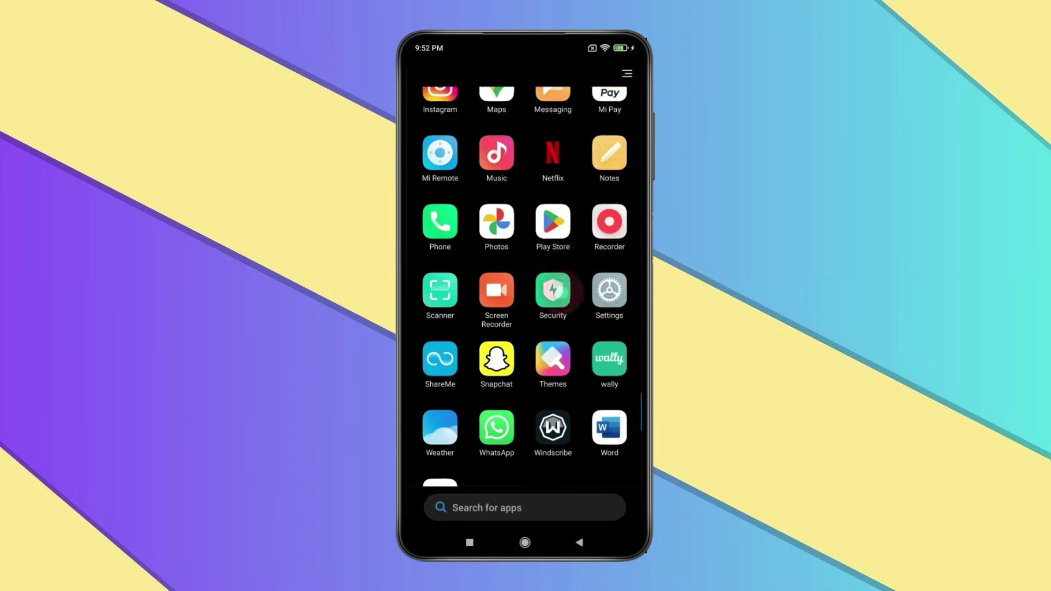
Step: Open Settings and go through Apps and Permissions to the Permission manager
left_click(609, 236)
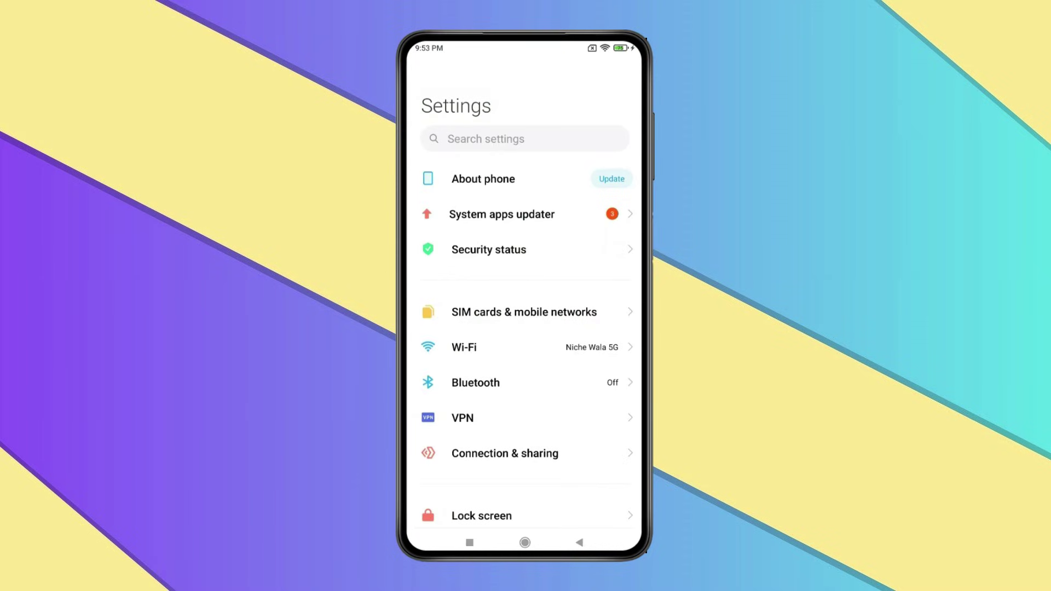
left_click_drag(575, 411, 576, 247)
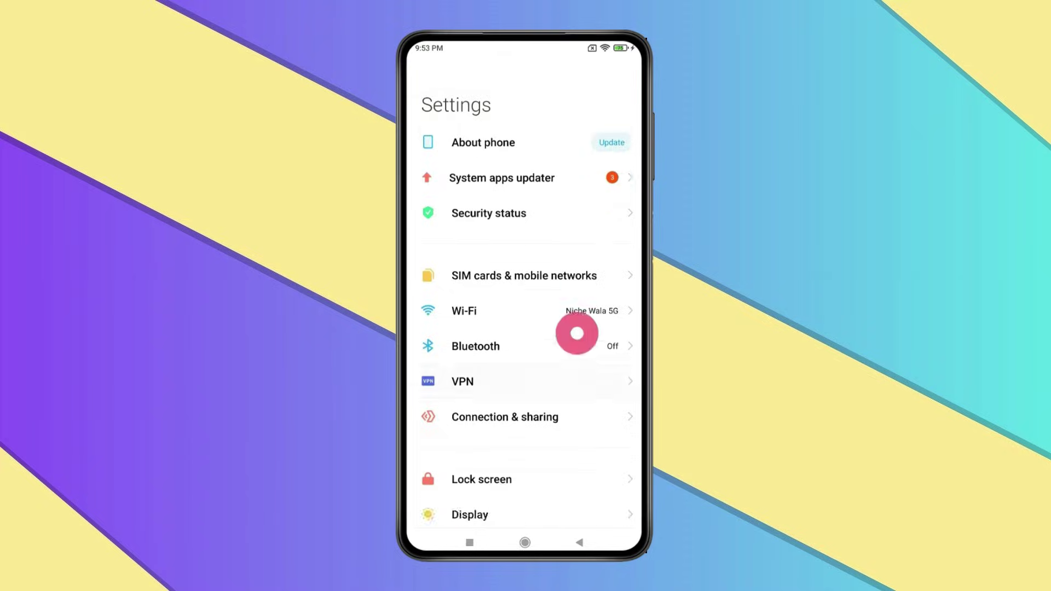
left_click(563, 269)
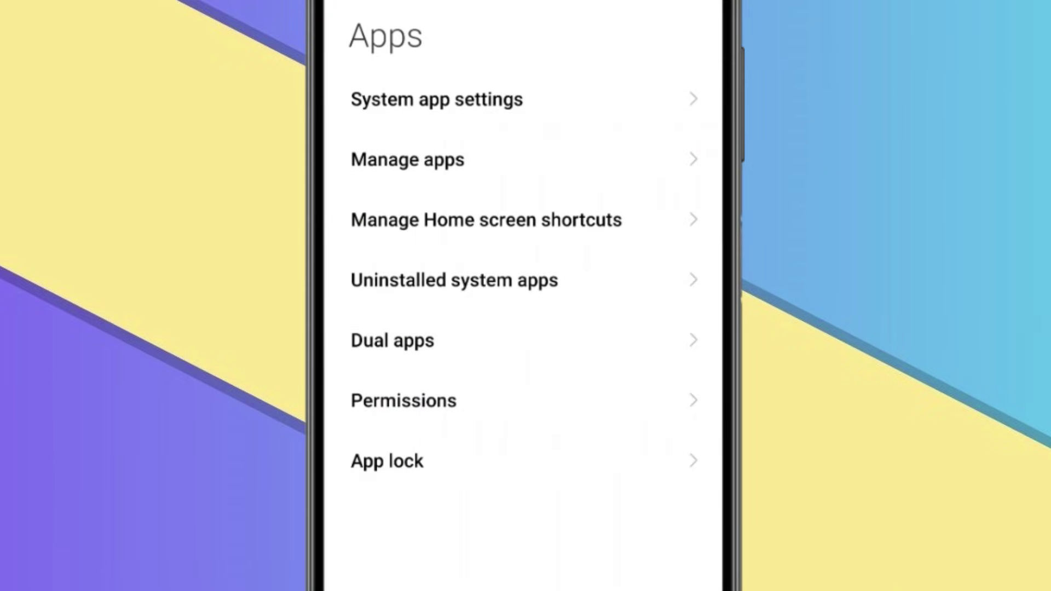
left_click(589, 401)
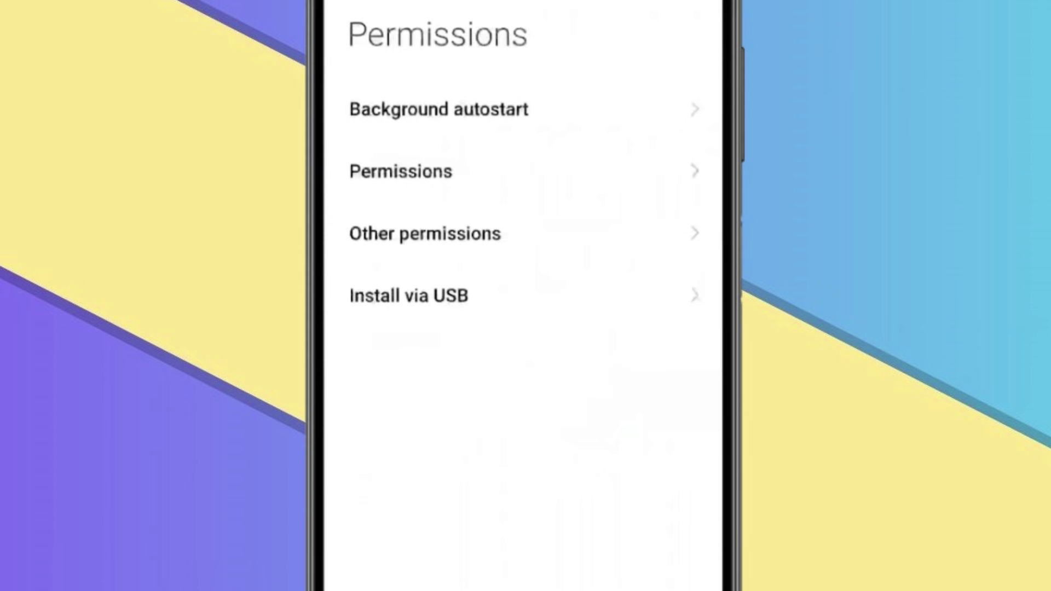
left_click(617, 170)
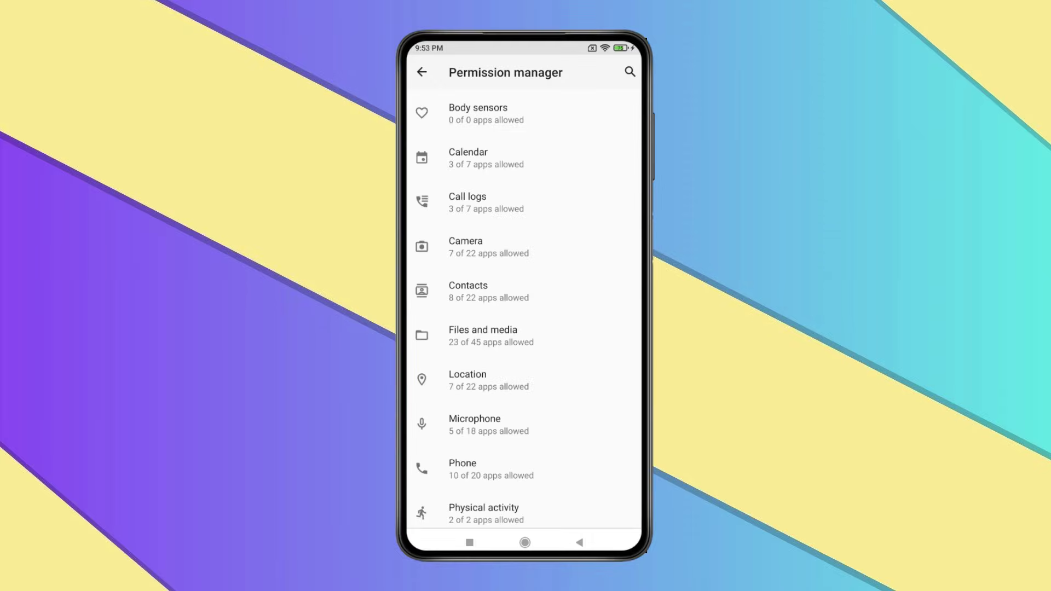
Step: Open Files and media, checking the Contacts and dialer and Camera access settings
left_click(456, 330)
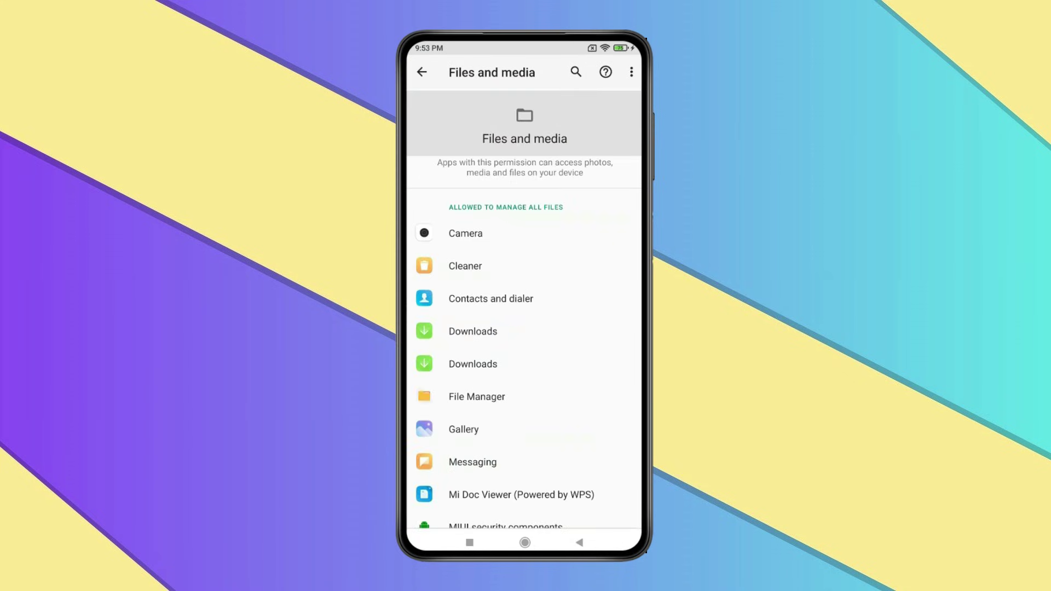
left_click(523, 300)
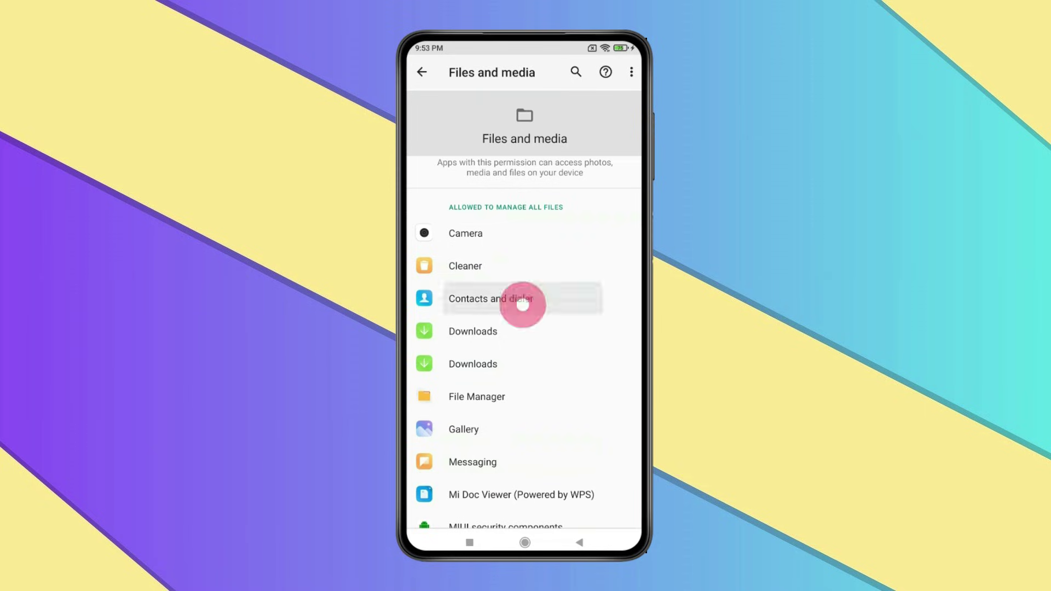
left_click(586, 546)
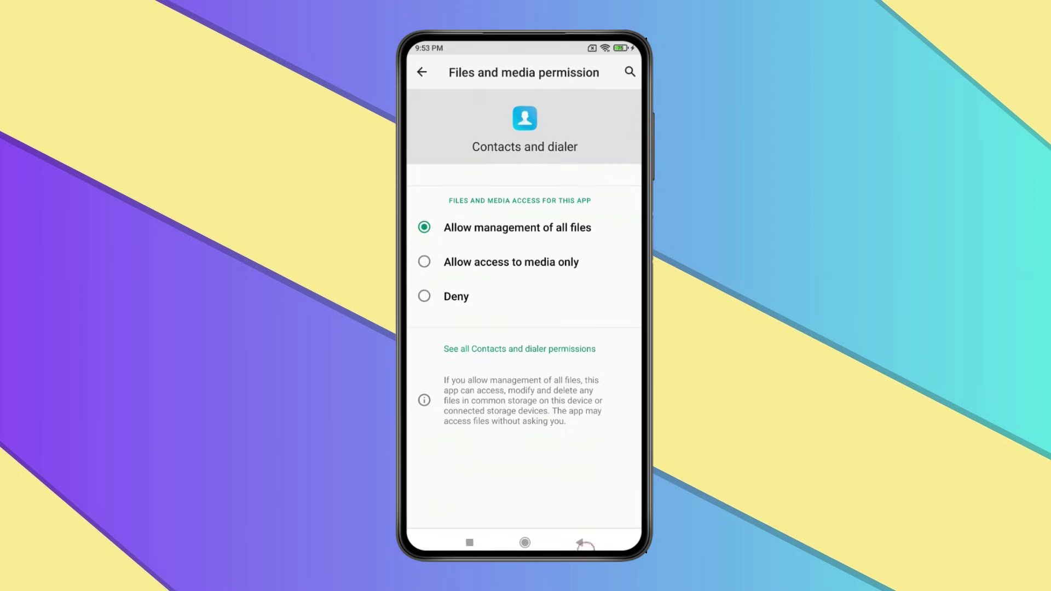
left_click(435, 230)
left_click(595, 546)
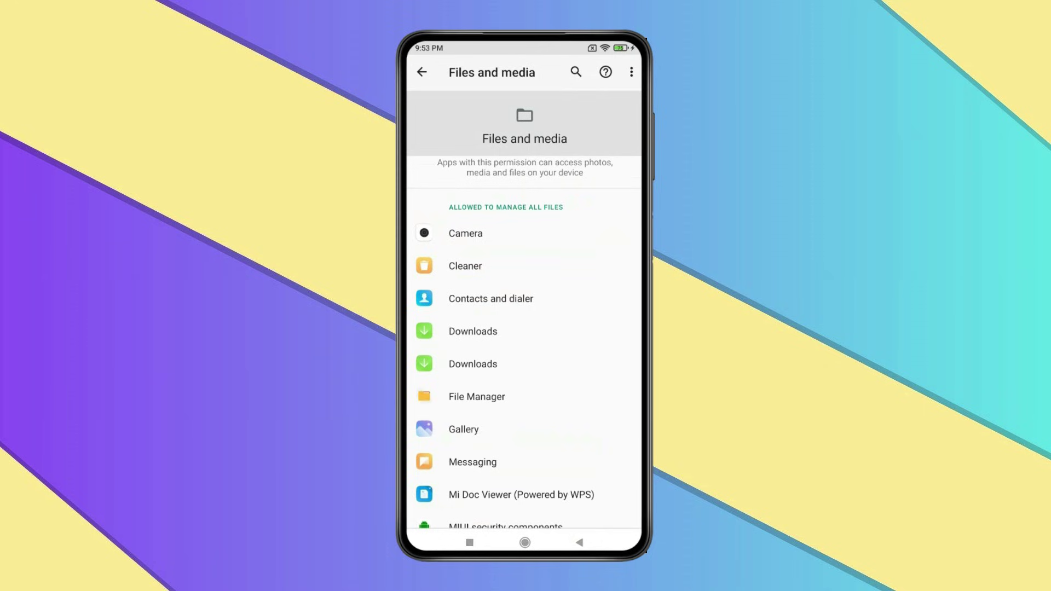
left_click_drag(549, 461, 588, 117)
left_click_drag(559, 288, 563, 238)
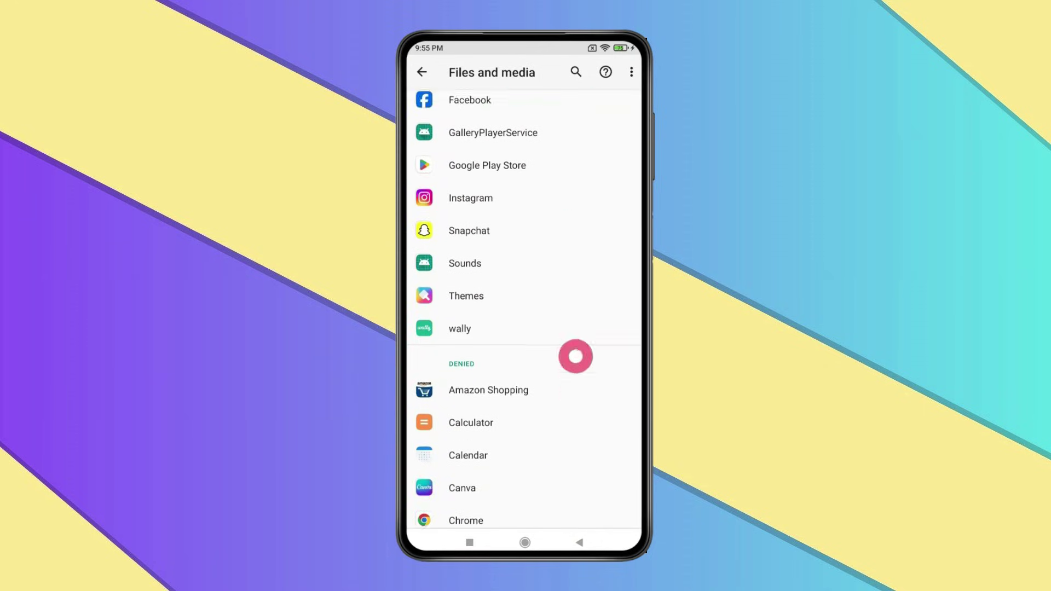
left_click_drag(574, 354, 583, 304)
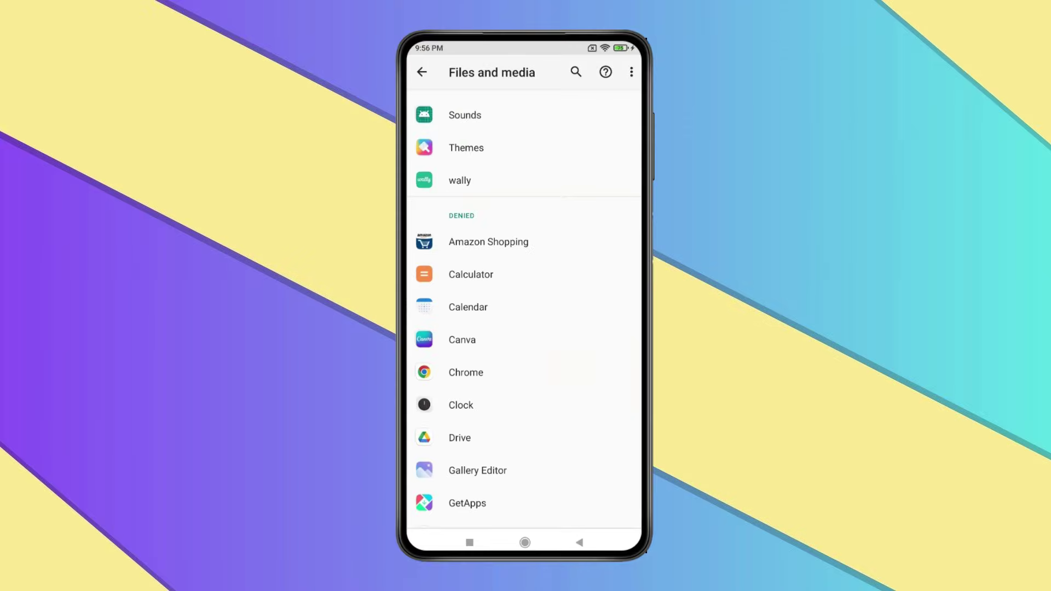
Step: Switch Amazon Shopping from Denied to 'Allow management of all files'
left_click(421, 242)
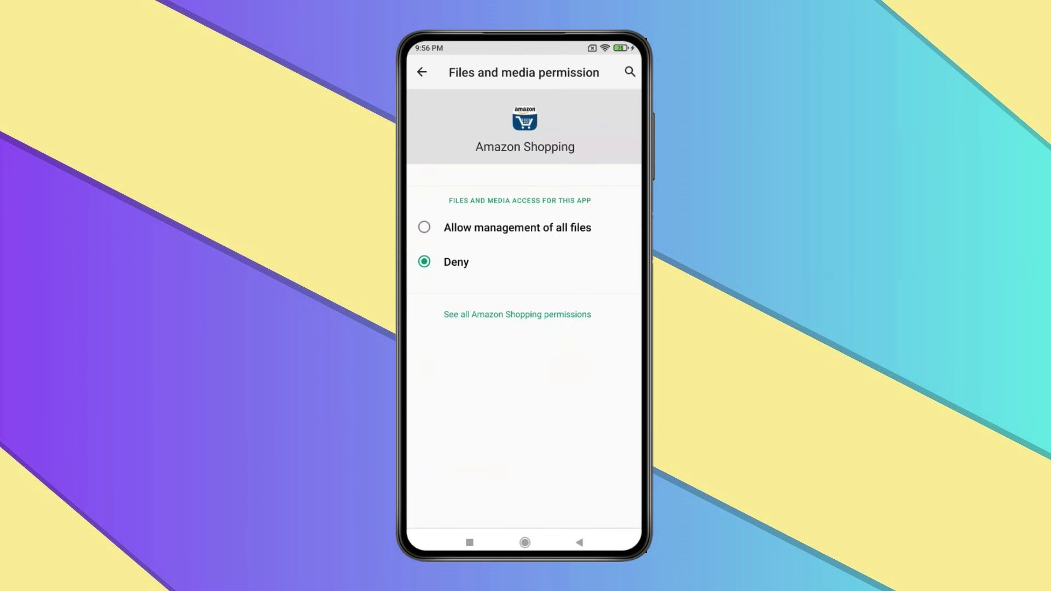
left_click(425, 227)
Step: Back out of the Files and media pages to the launcher home screen
left_click(578, 542)
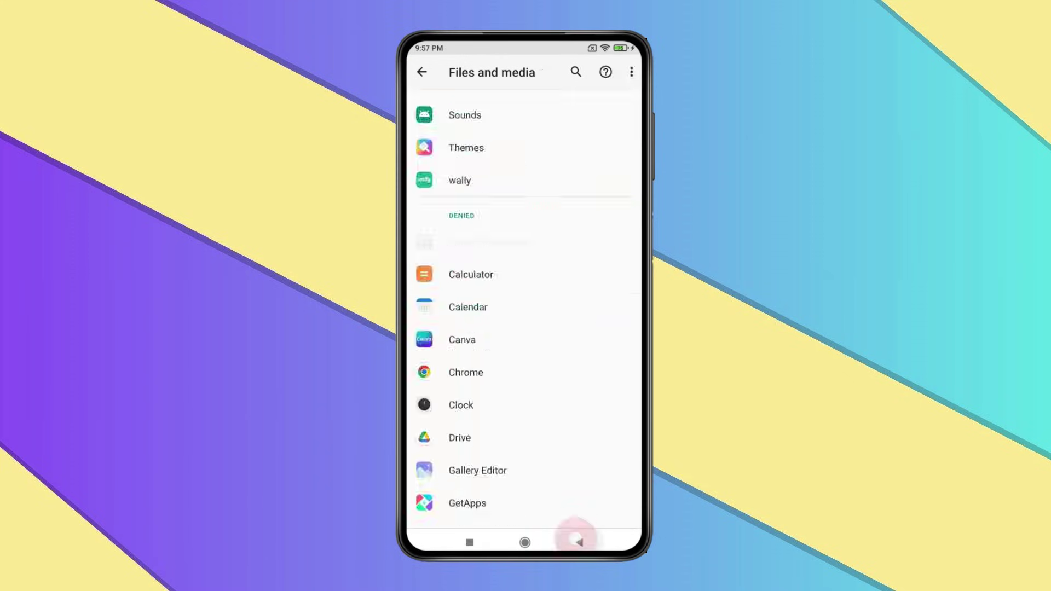
left_click(579, 543)
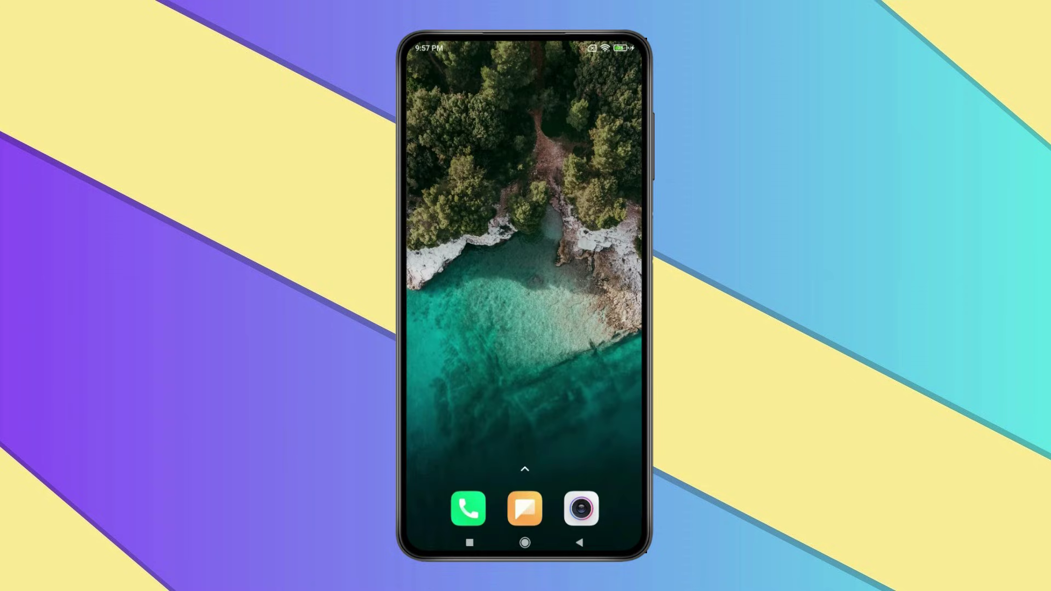